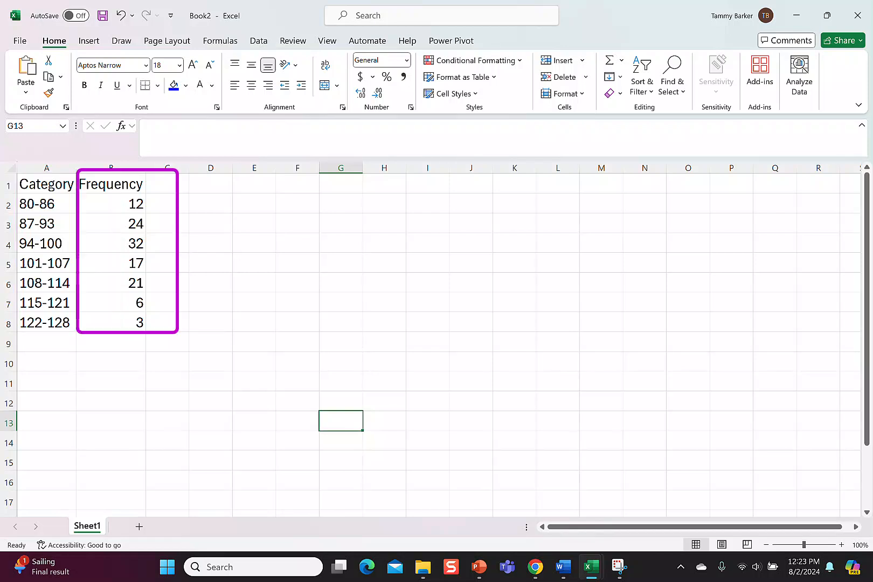
# Enter the labels Mean, Median and Mode in cells H3 through H5
pyautogui.click(384, 223)
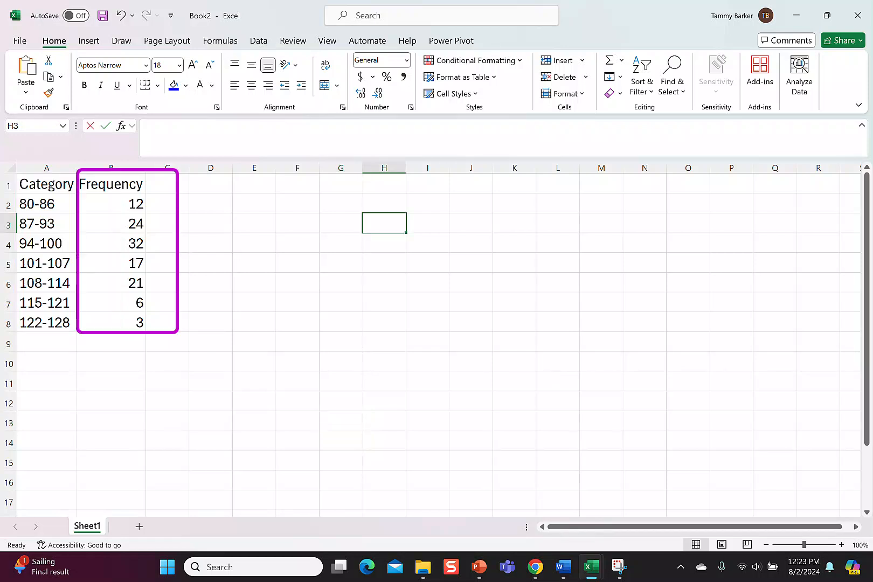
pyautogui.write('Mean')
pyautogui.press('Return')
pyautogui.write('Med')
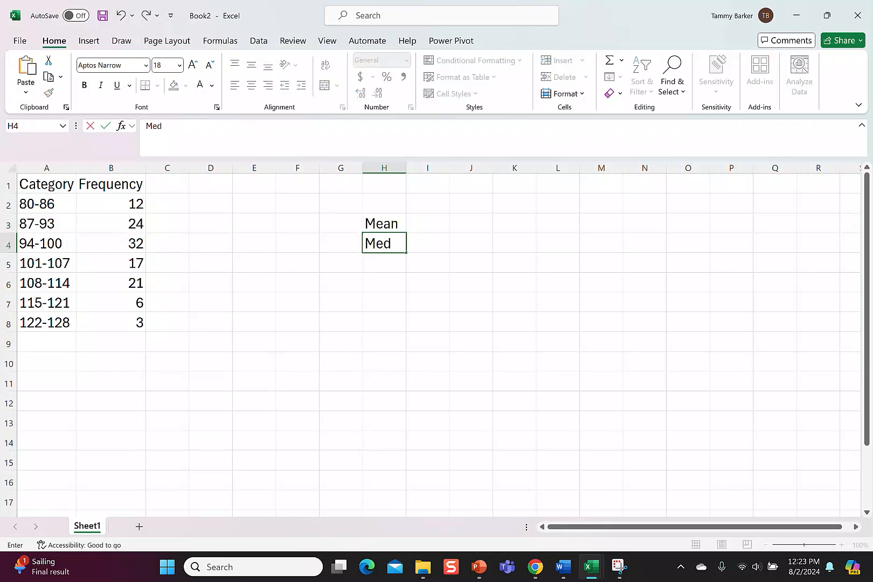
pyautogui.write('ian')
pyautogui.press('Return')
pyautogui.write('Mode')
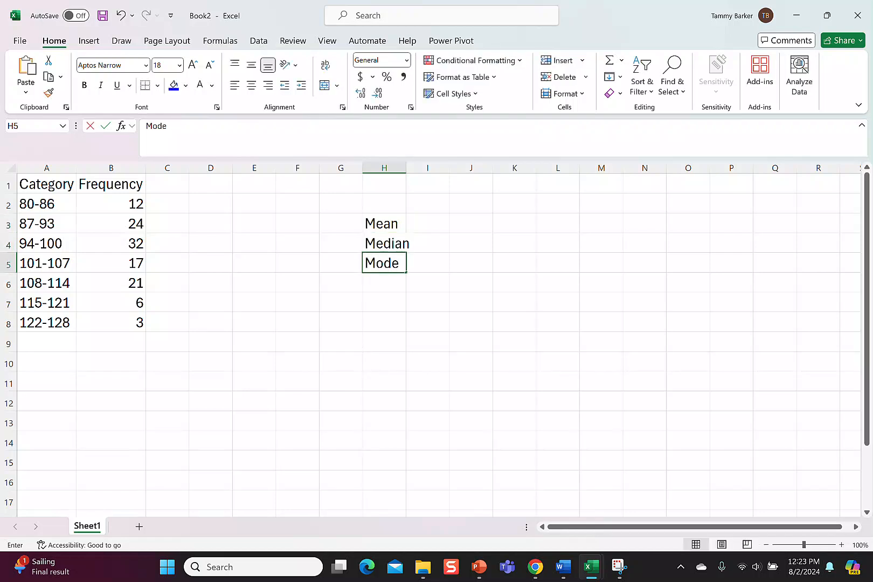
pyautogui.click(515, 322)
# Calculate the mode in I5 as the midpoint of the 94-100 class with the formula =(94+100)/2
pyautogui.click(428, 262)
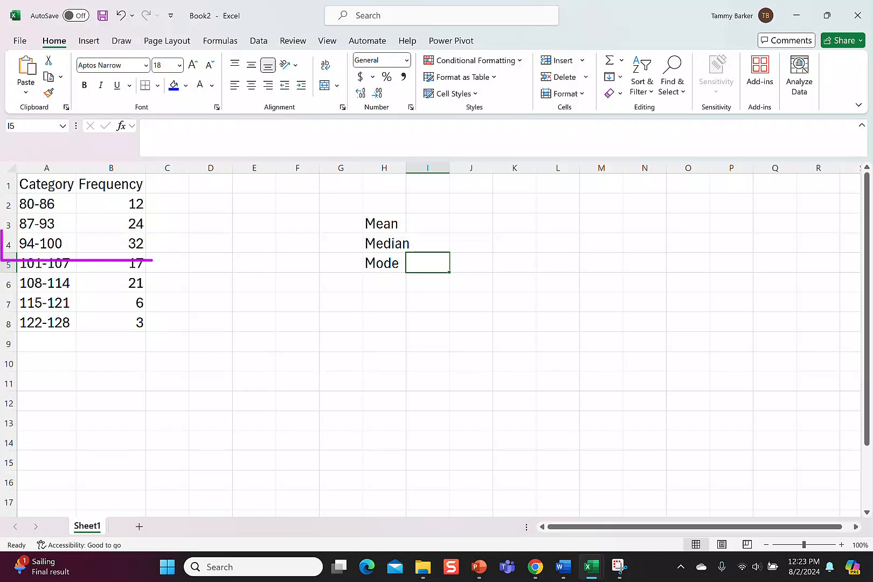
pyautogui.click(111, 244)
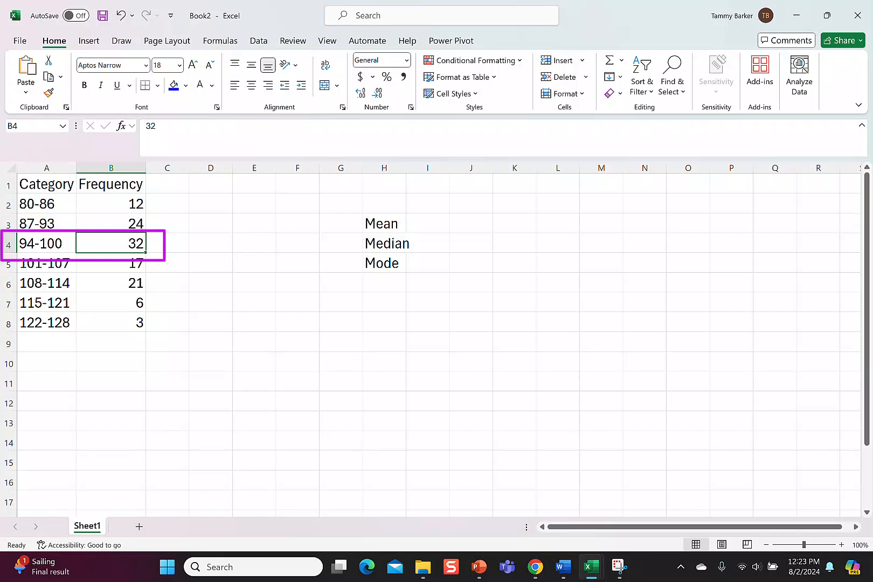
pyautogui.click(47, 243)
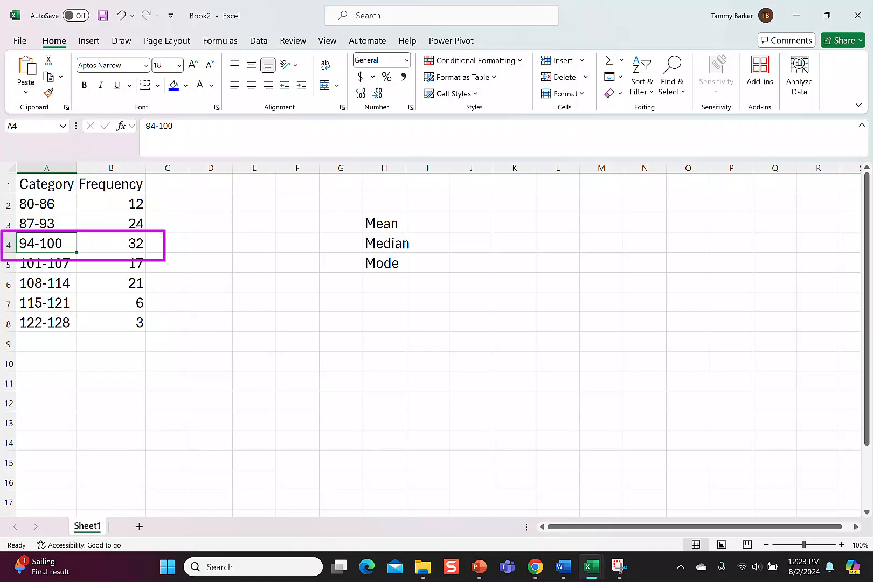
pyautogui.click(428, 263)
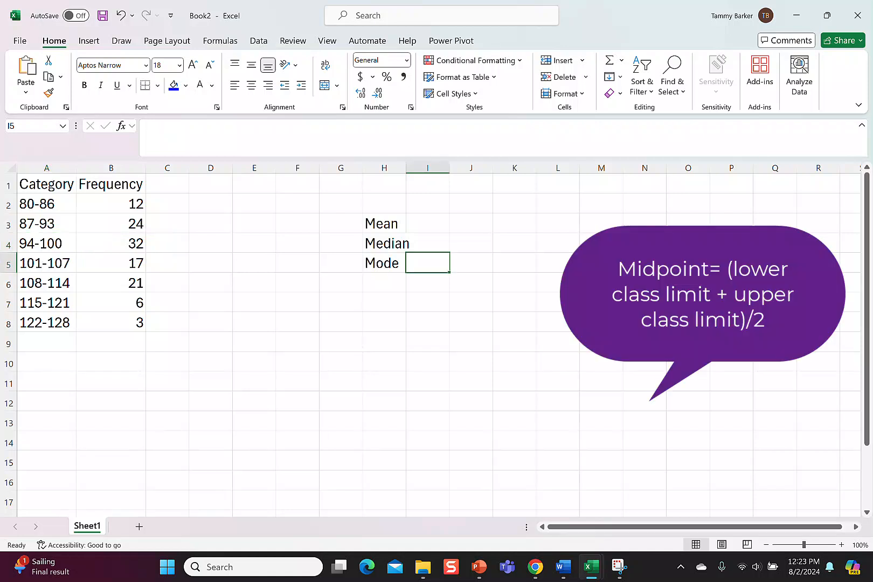
pyautogui.write('=(')
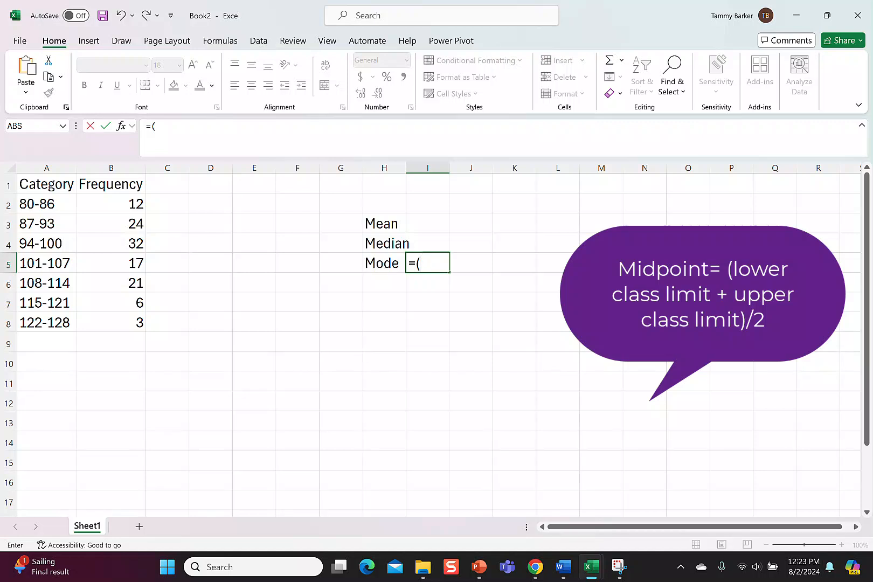
pyautogui.write('94+100)/2')
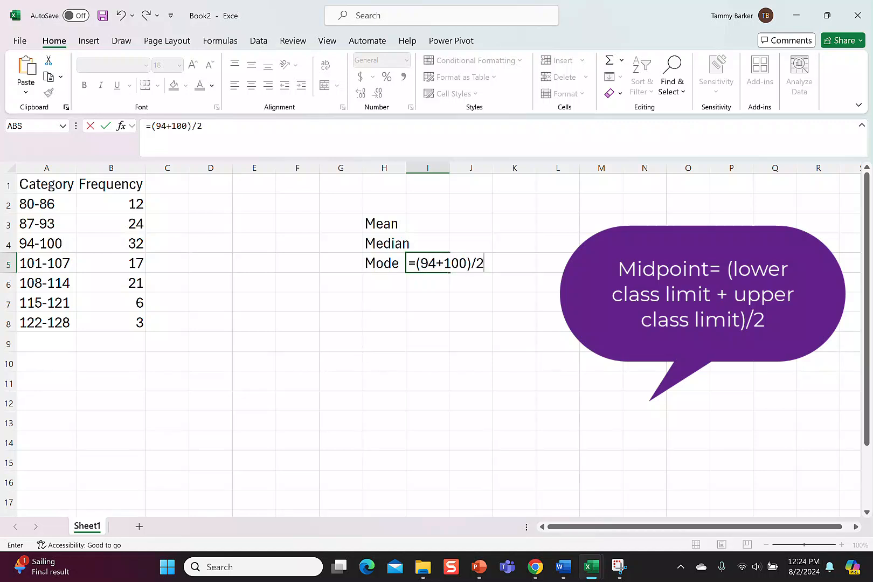
pyautogui.press('Return')
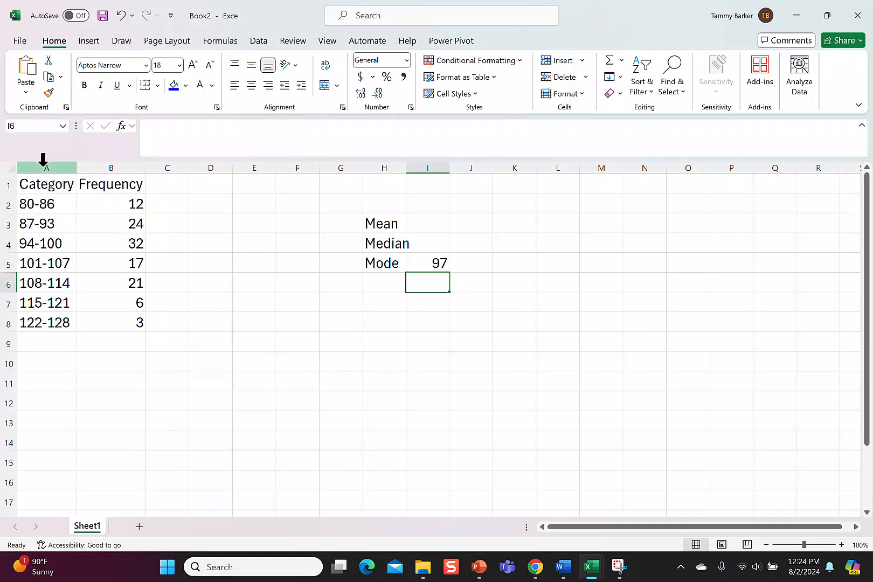
# Insert a blank column before Category and enter the first class midpoint in A2 as =(80+86)/2
pyautogui.click(43, 167)
pyautogui.rightClick(43, 168)
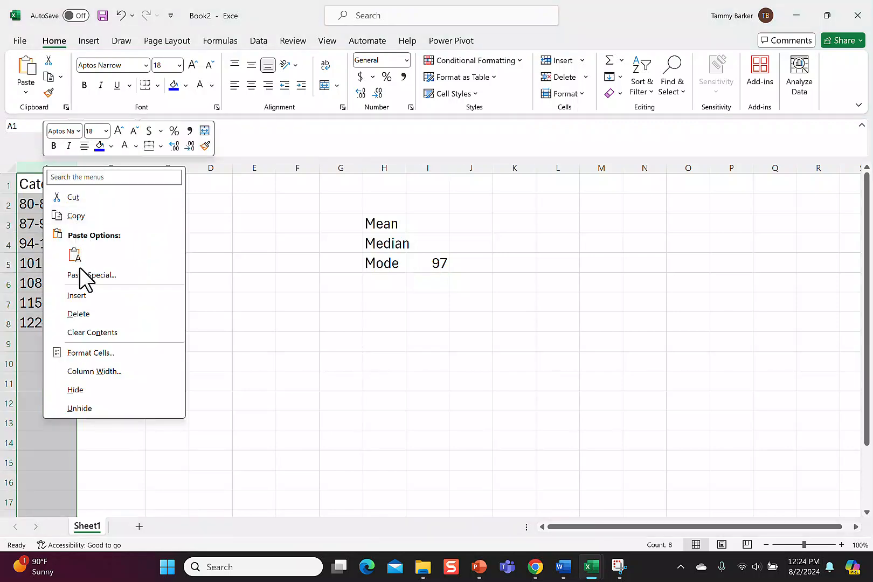
pyautogui.click(82, 296)
pyautogui.press('Down')
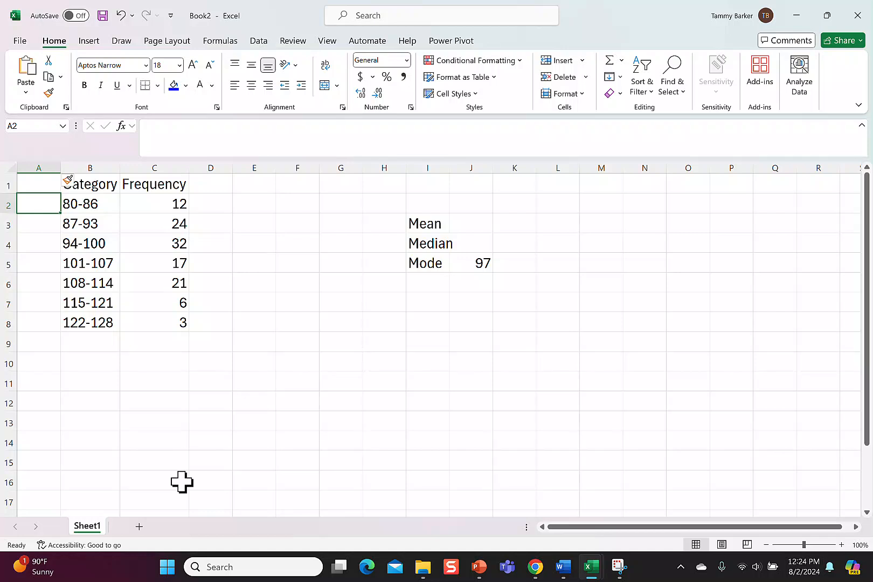
pyautogui.write('=')
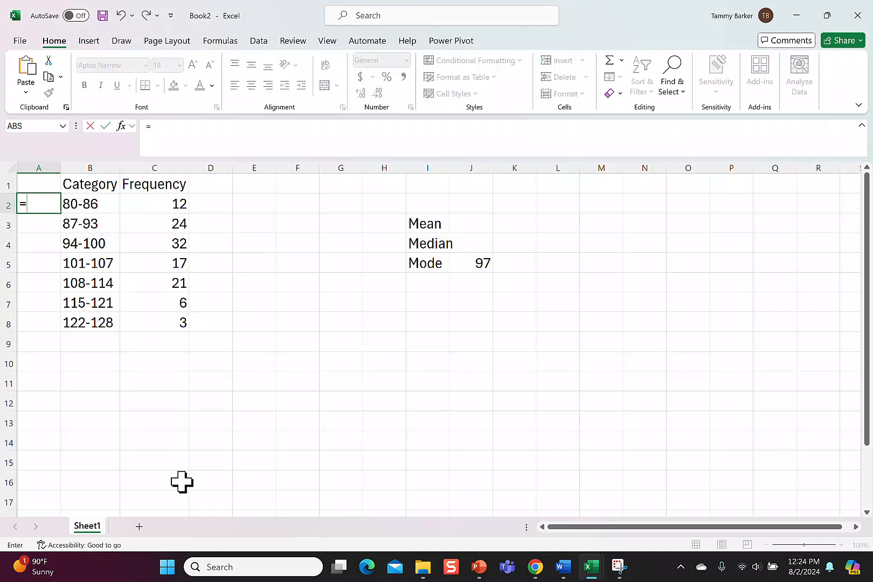
pyautogui.write('(80+86)/2')
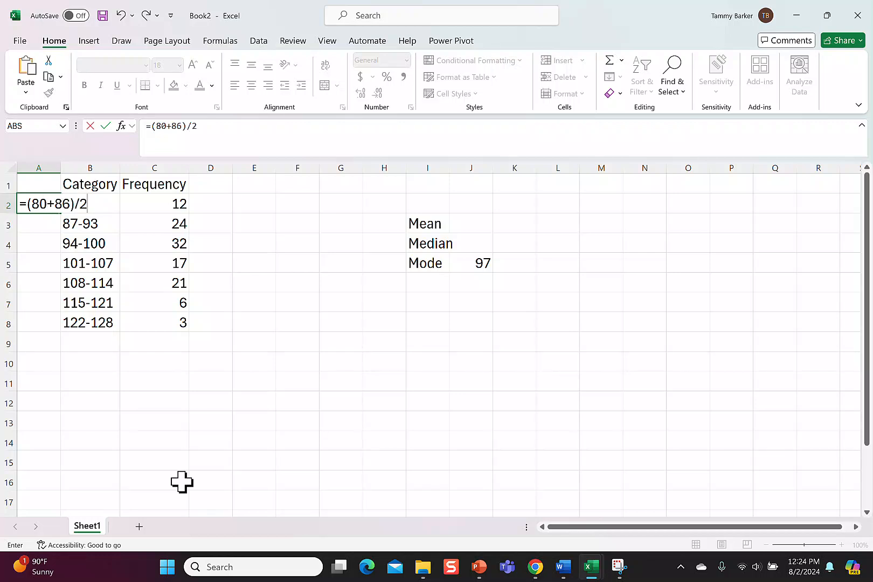
pyautogui.press('Return')
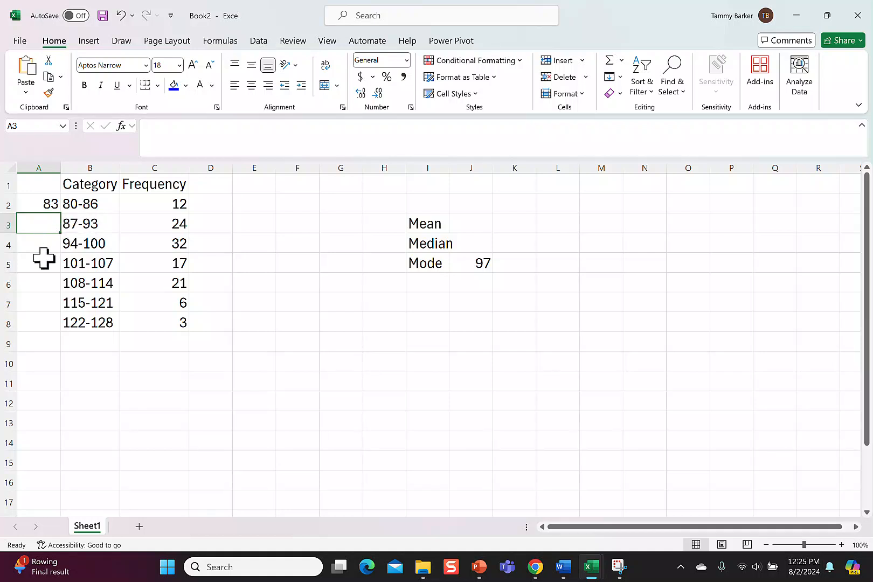
# Enter =A2+7 in A3 and fill it down to A8 for the remaining class midpoints
pyautogui.write('=')
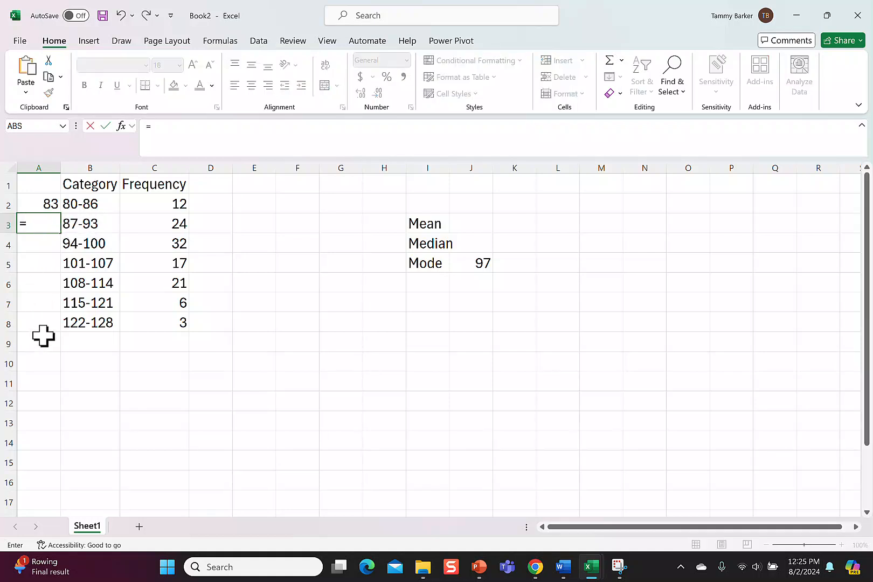
pyautogui.click(54, 203)
pyautogui.write('+7')
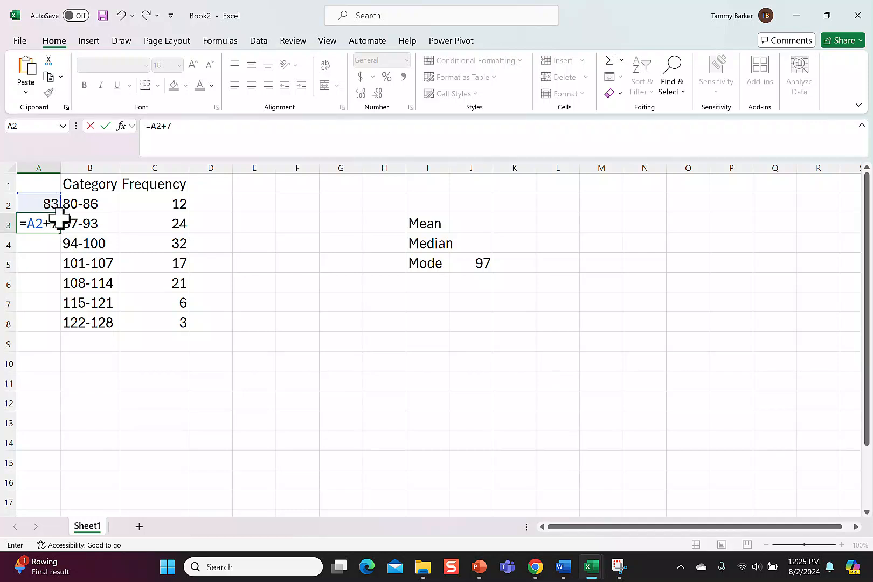
pyautogui.click(58, 225)
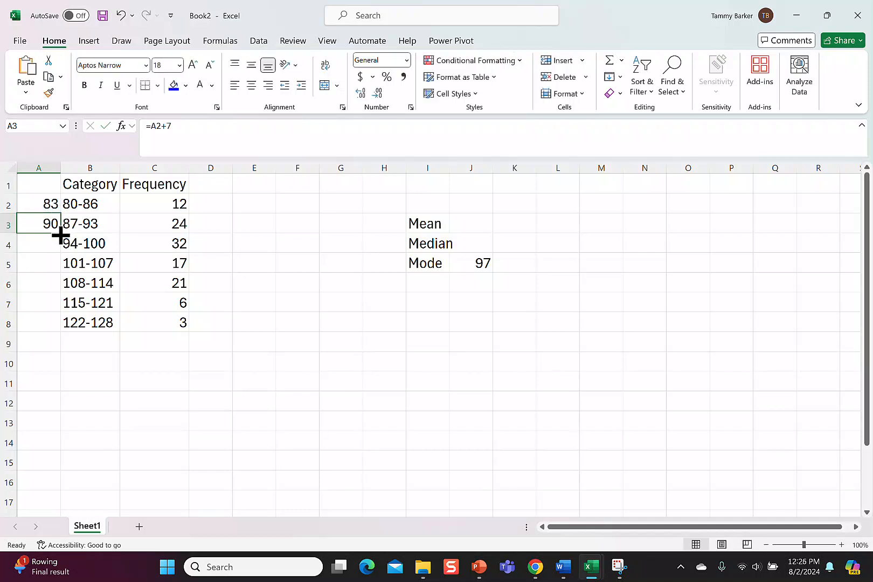
pyautogui.moveTo(61, 235); pyautogui.dragTo(62, 331)
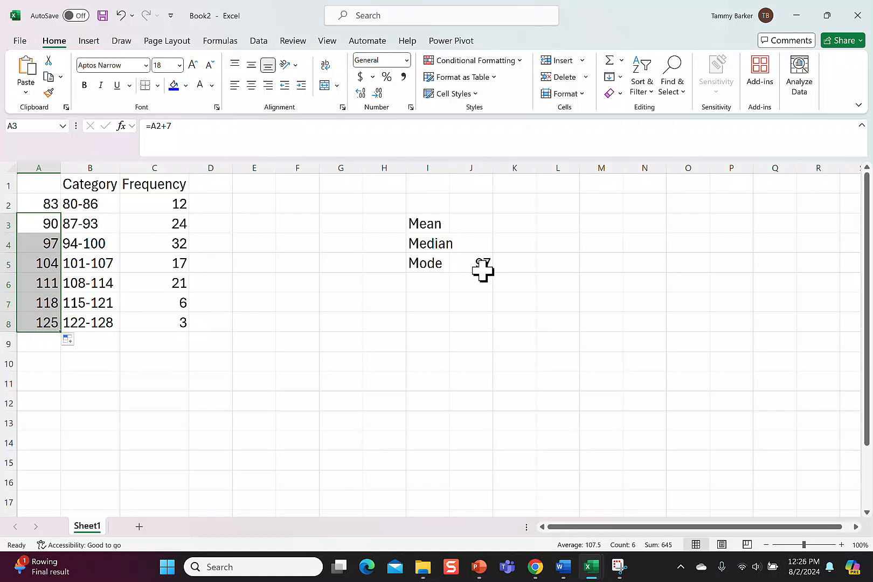
pyautogui.click(32, 248)
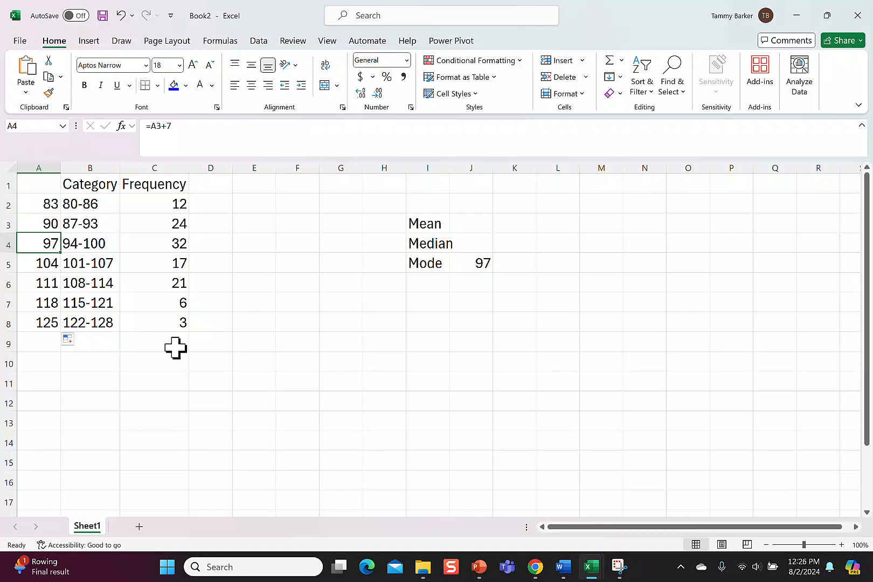
# Total the Frequency column in C9 with =SUM(C2:C8)
pyautogui.click(175, 348)
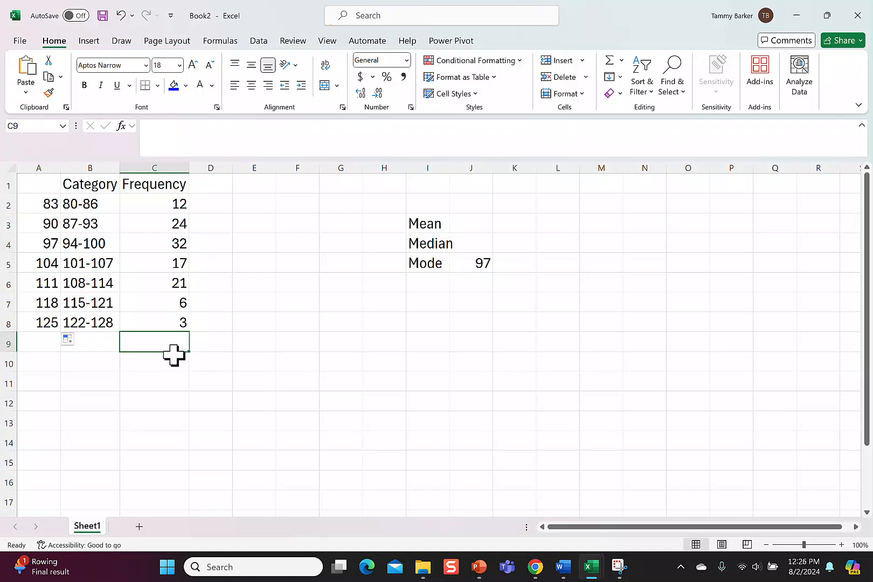
pyautogui.click(609, 60)
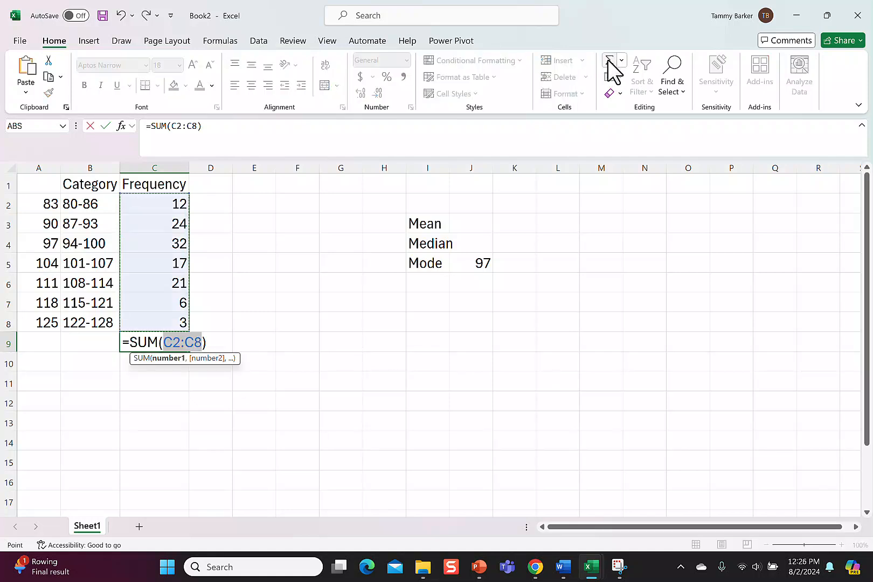
pyautogui.press('Return')
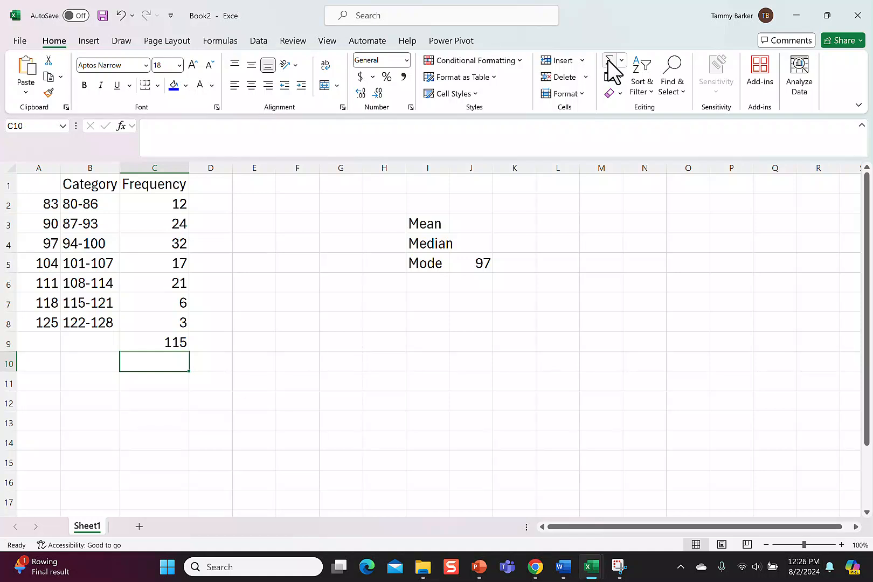
# Multiply each midpoint by its frequency by entering =A2*C2 in D2 and filling it down to D8
pyautogui.click(214, 205)
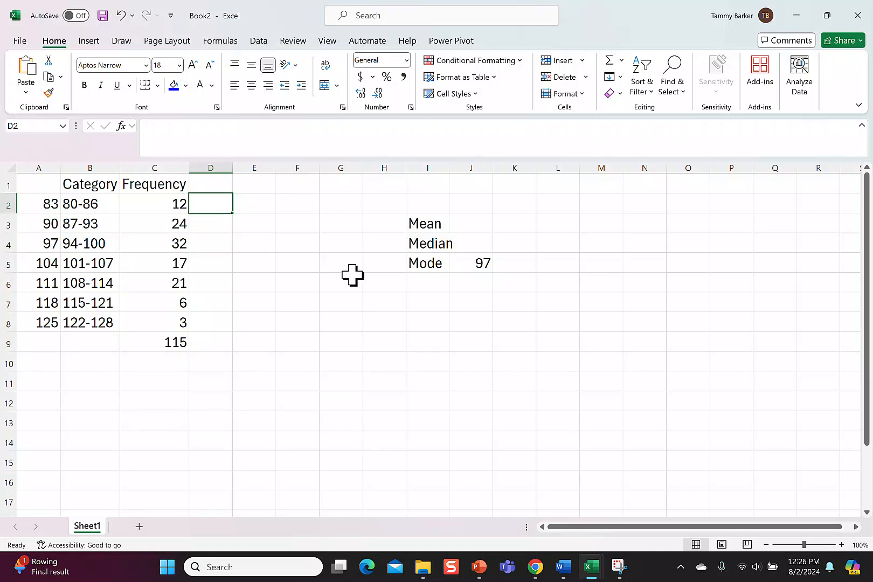
pyautogui.write('=')
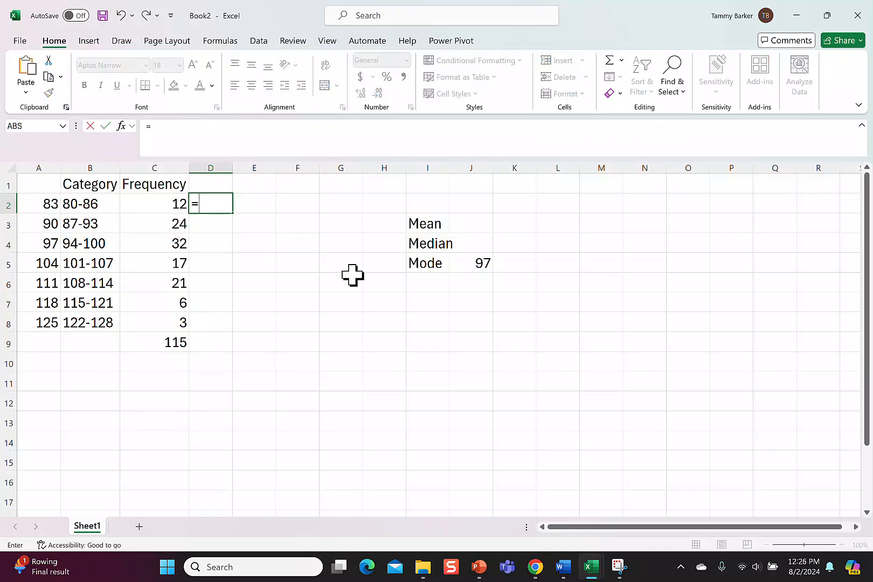
pyautogui.click(48, 208)
pyautogui.write('*')
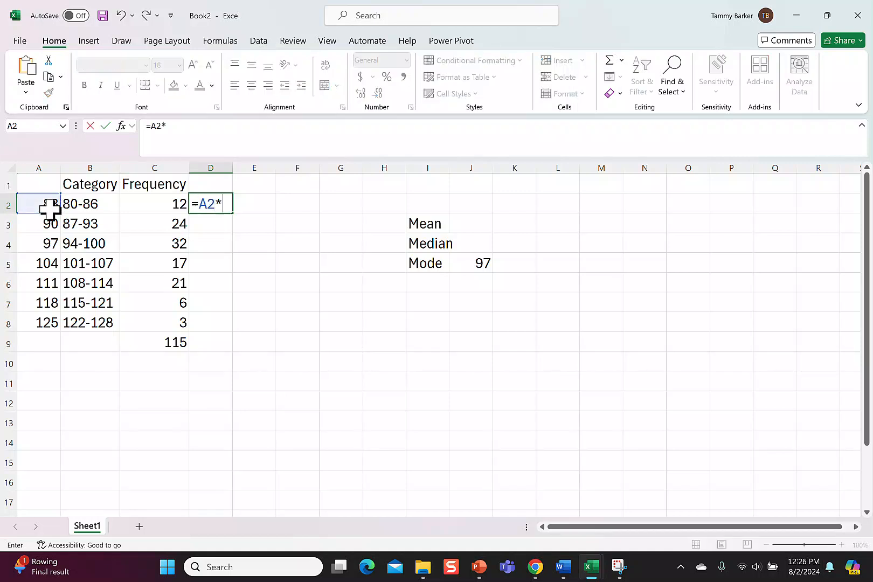
pyautogui.click(170, 204)
pyautogui.press('Return')
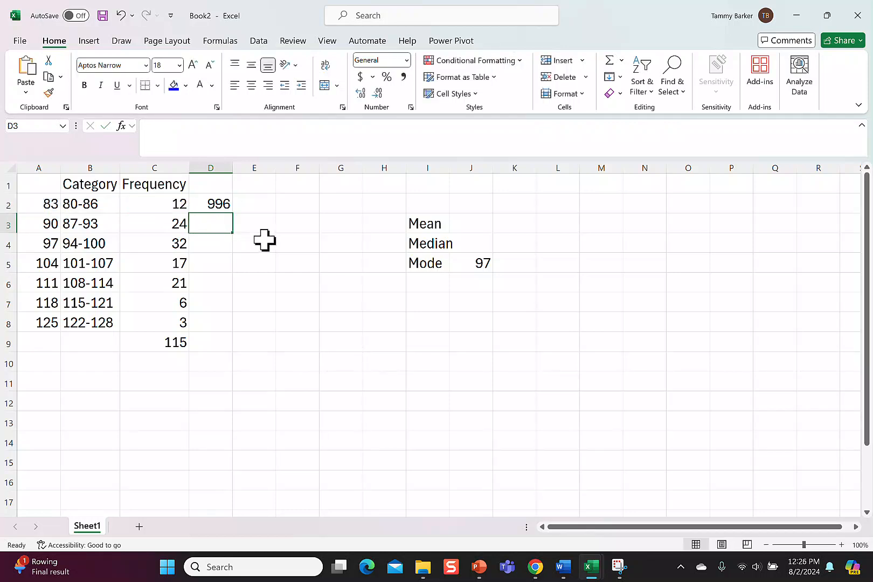
pyautogui.click(229, 209)
pyautogui.moveTo(232, 214); pyautogui.dragTo(236, 331)
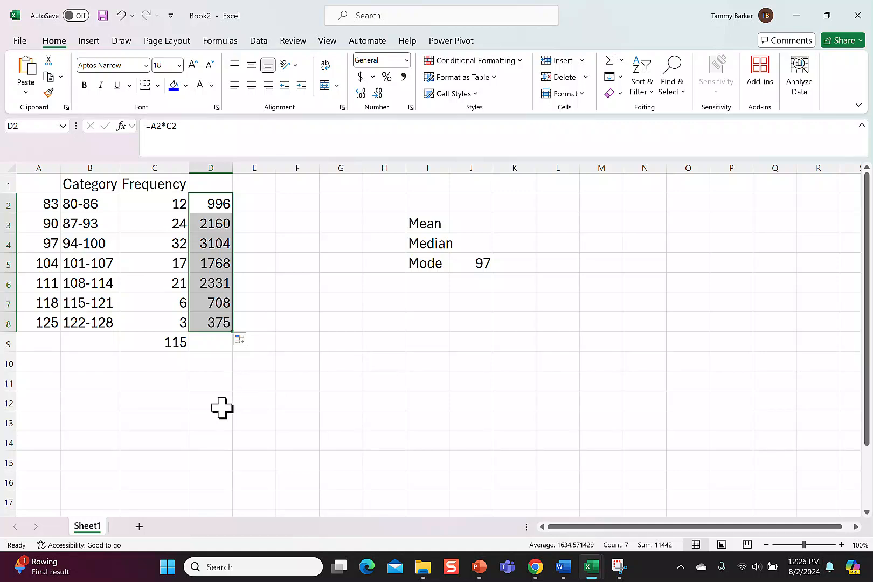
# Total the midpoint-times-frequency products in D9 with =SUM(D2:D8)
pyautogui.click(213, 344)
pyautogui.click(609, 61)
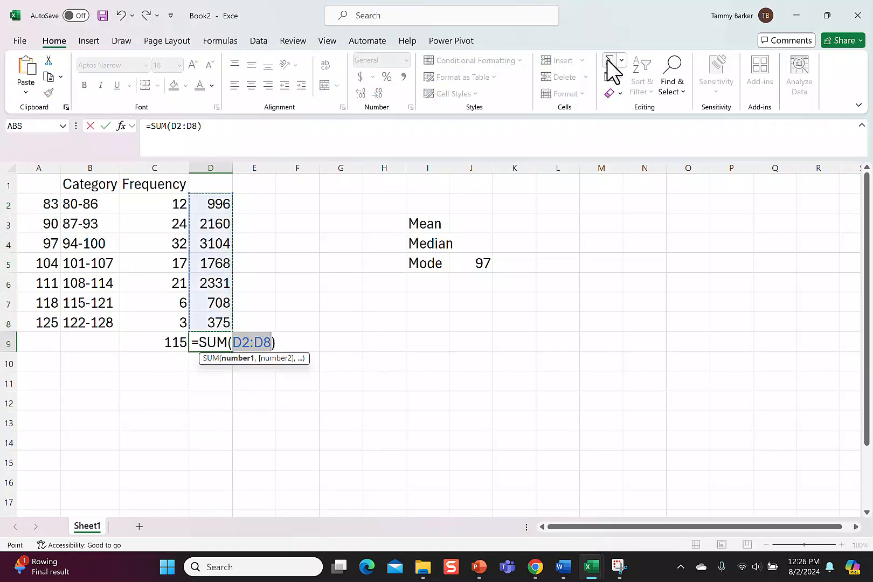
pyautogui.press('Return')
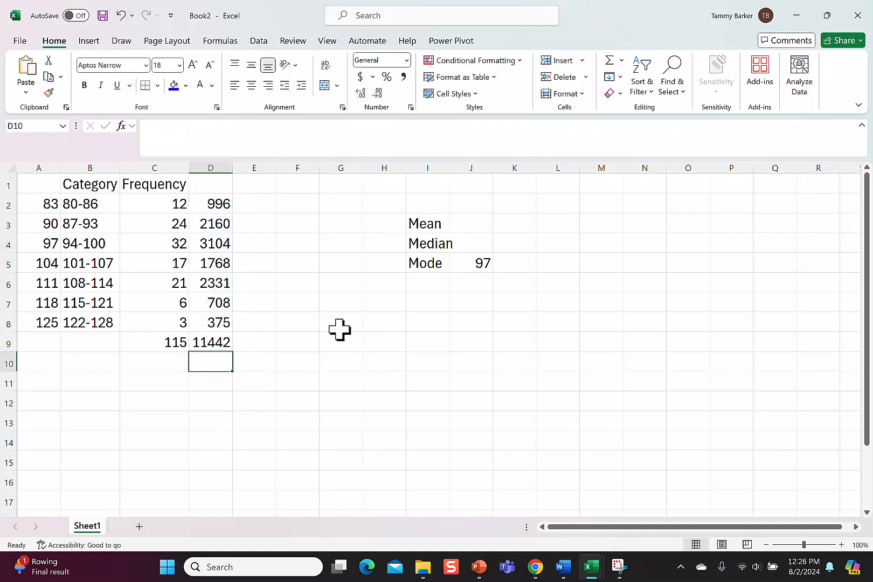
# Calculate the mean in J3 by dividing the product total by the frequency total with =D9/C9
pyautogui.click(463, 223)
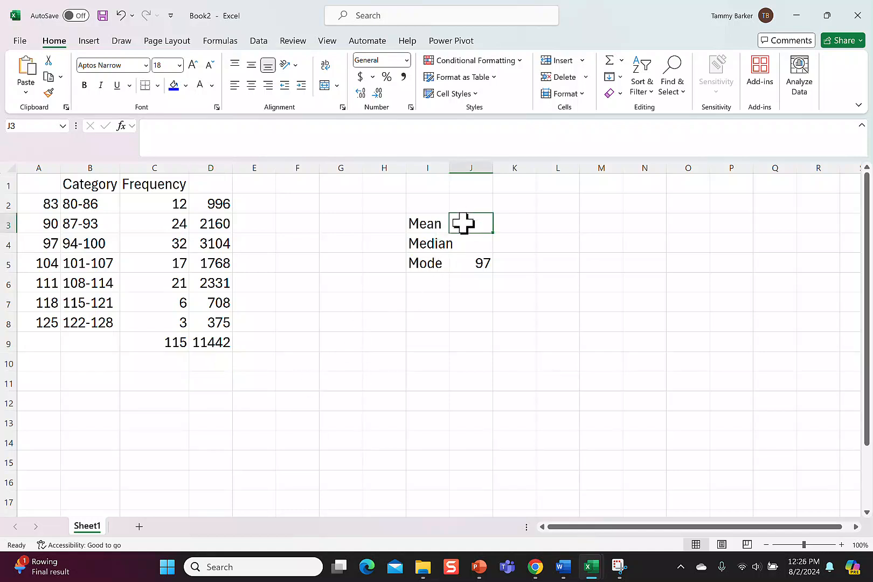
pyautogui.write('=')
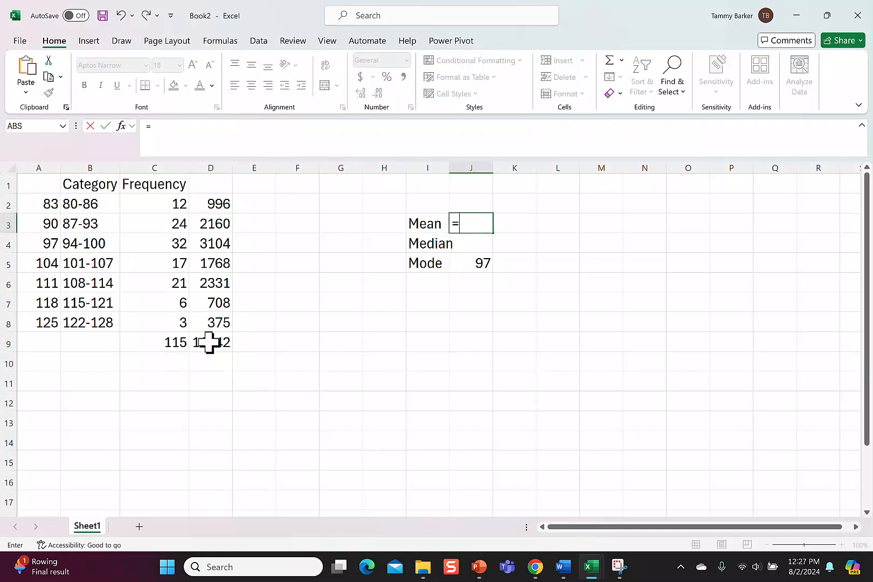
pyautogui.click(209, 342)
pyautogui.write('/')
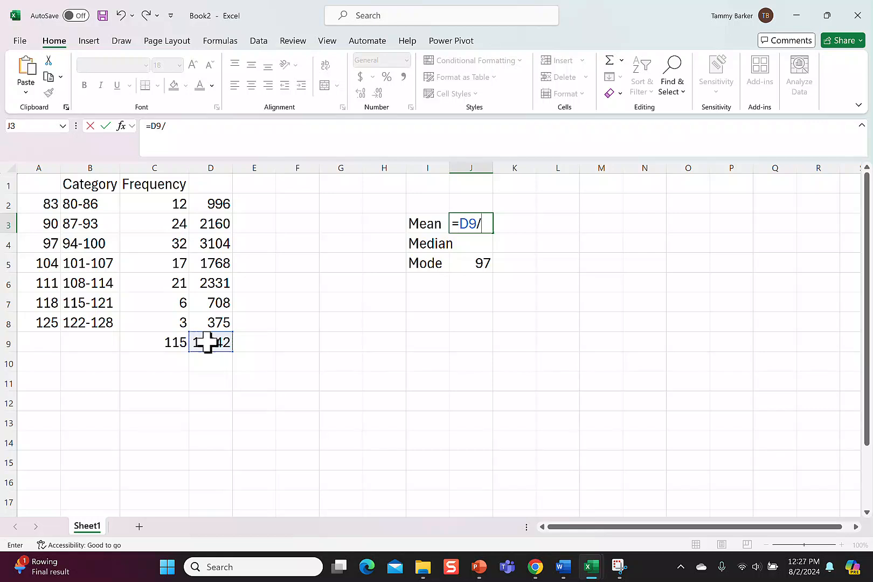
pyautogui.click(171, 343)
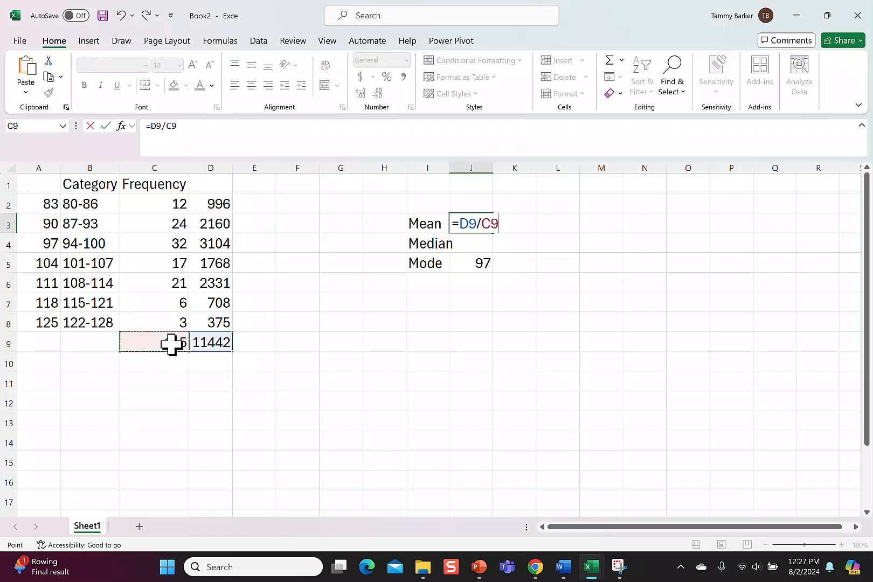
pyautogui.press('Return')
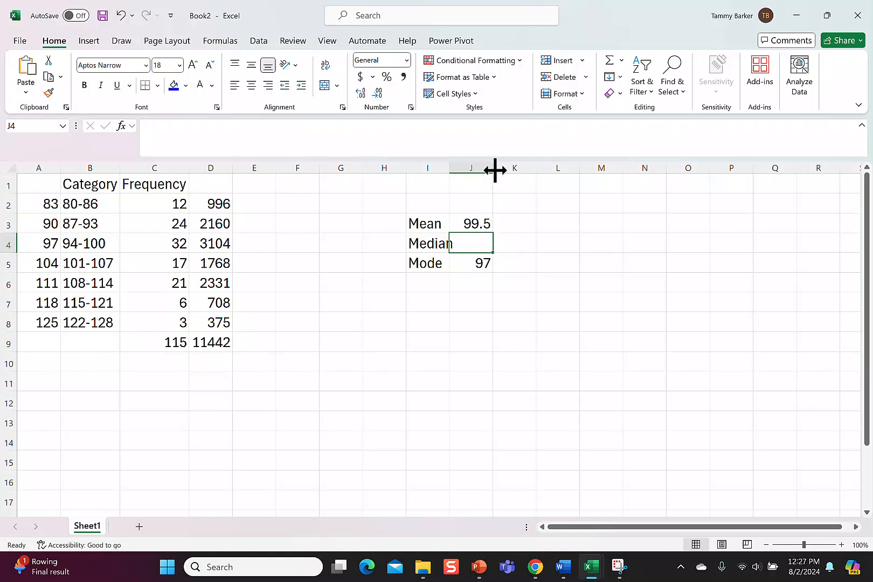
# Widen column J to show the full mean value and fit column I to its labels
pyautogui.moveTo(494, 170); pyautogui.dragTo(575, 170)
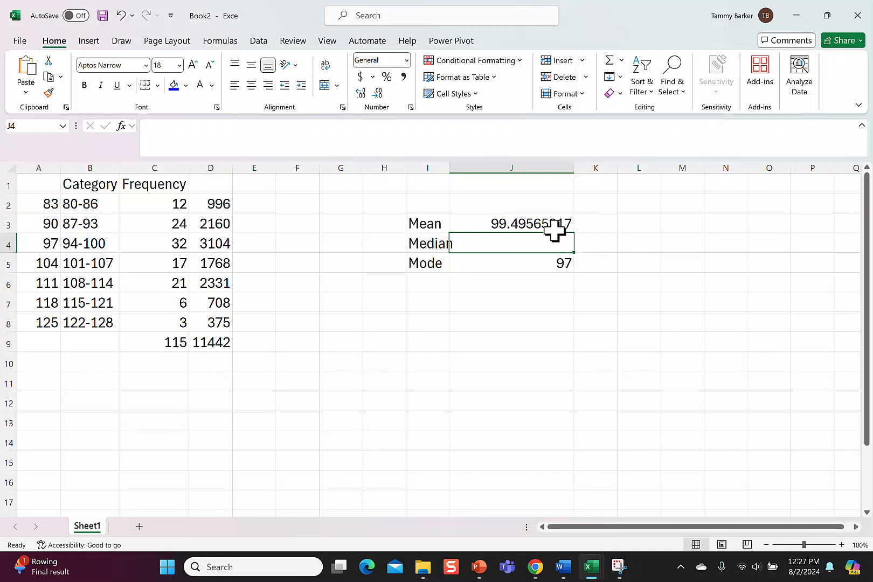
pyautogui.doubleClick(449, 169)
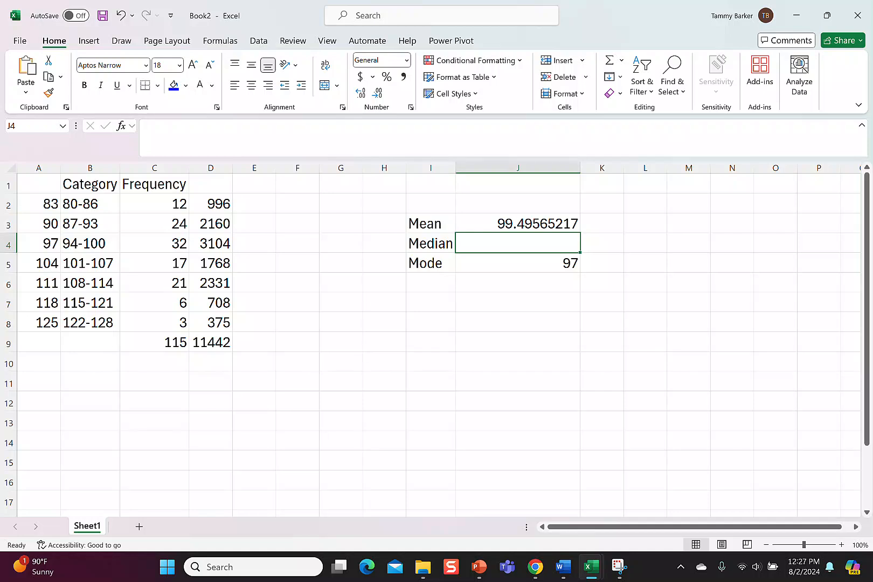
# Calculate the median position in H9 with the formula =(115+1)/2
pyautogui.click(384, 342)
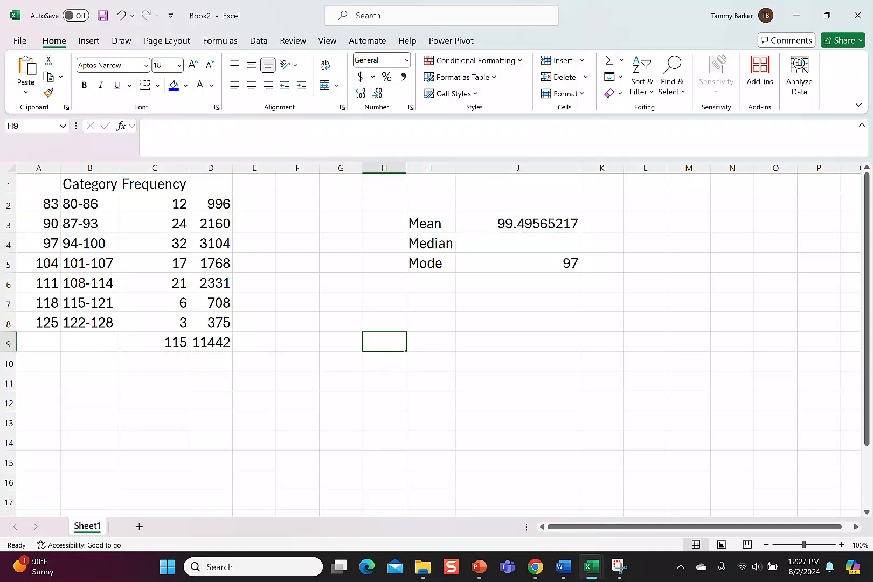
pyautogui.write('=(')
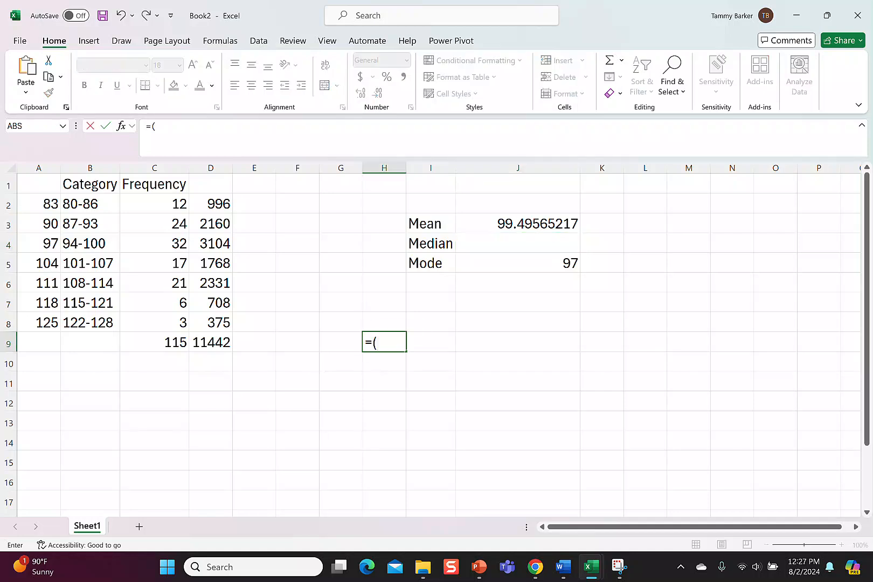
pyautogui.write('115+1')
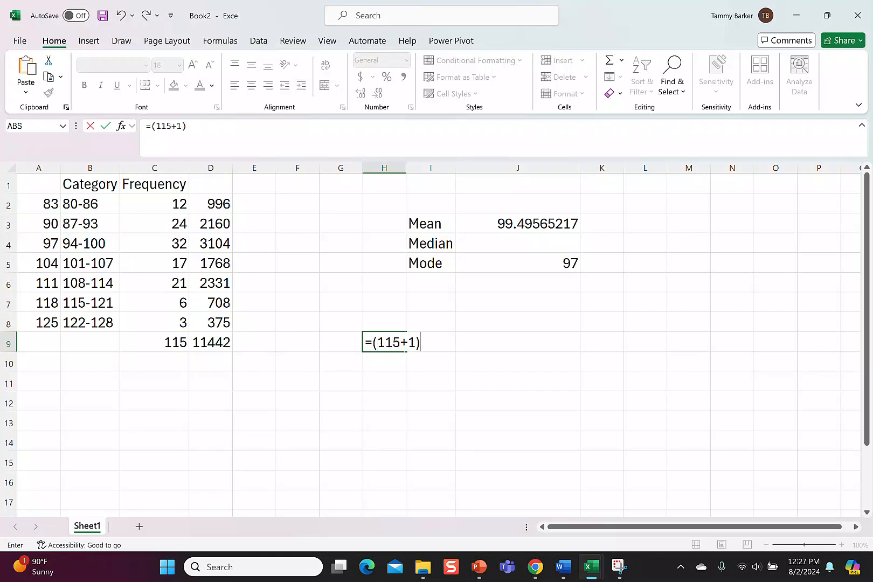
pyautogui.write(')/2')
pyautogui.press('Return')
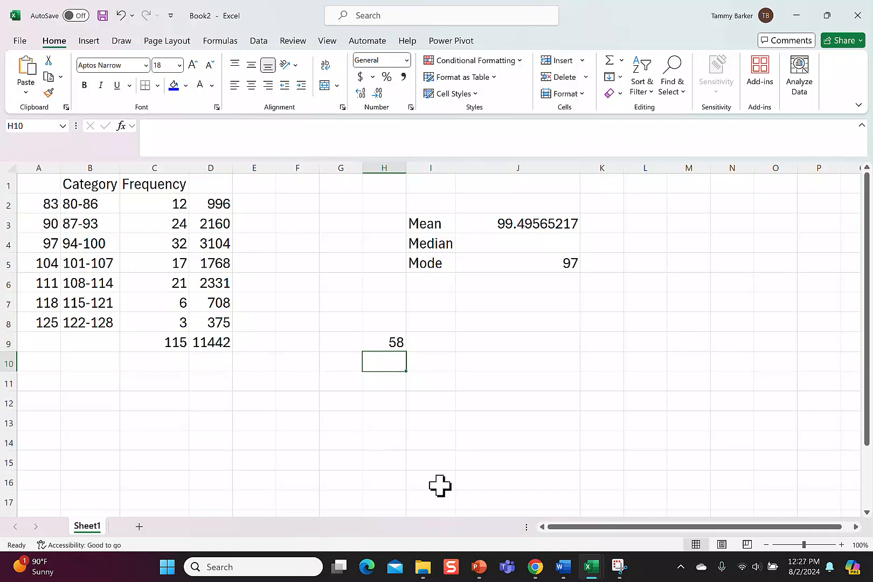
# Head column D with f*x and column E with cumultative freq, and fit column E to its heading
pyautogui.click(179, 207)
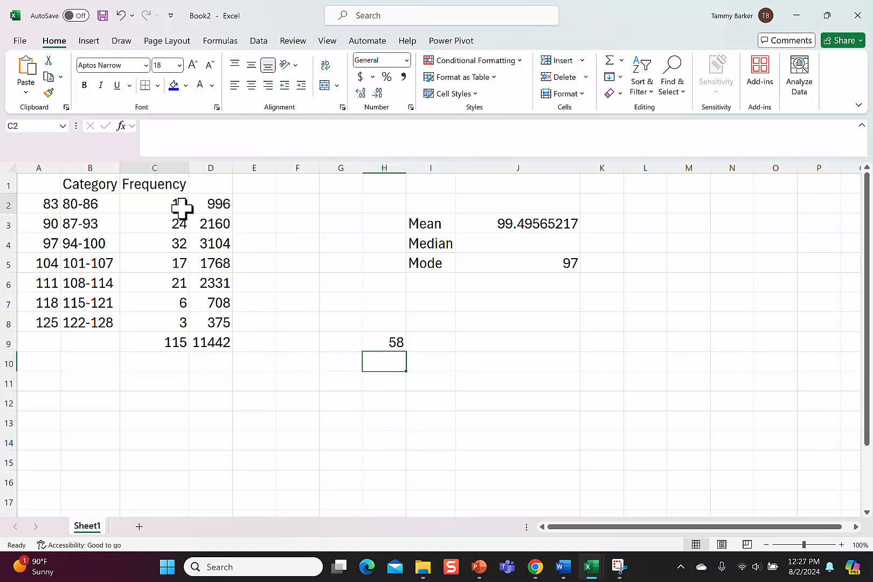
pyautogui.click(174, 225)
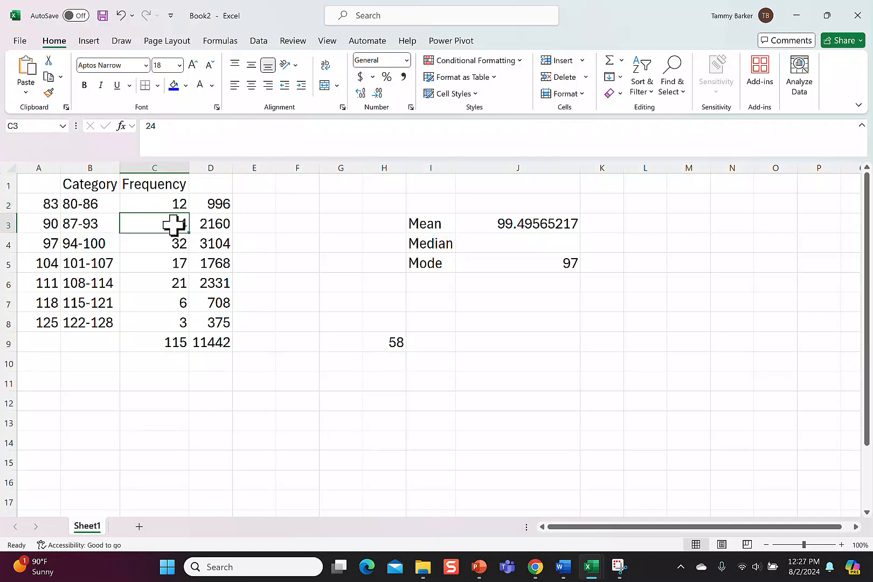
pyautogui.click(184, 246)
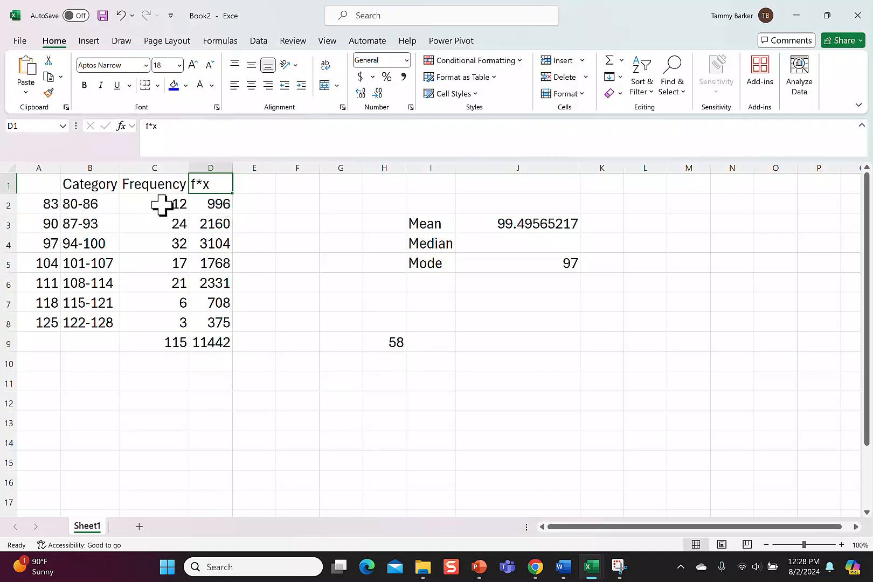
pyautogui.click(246, 185)
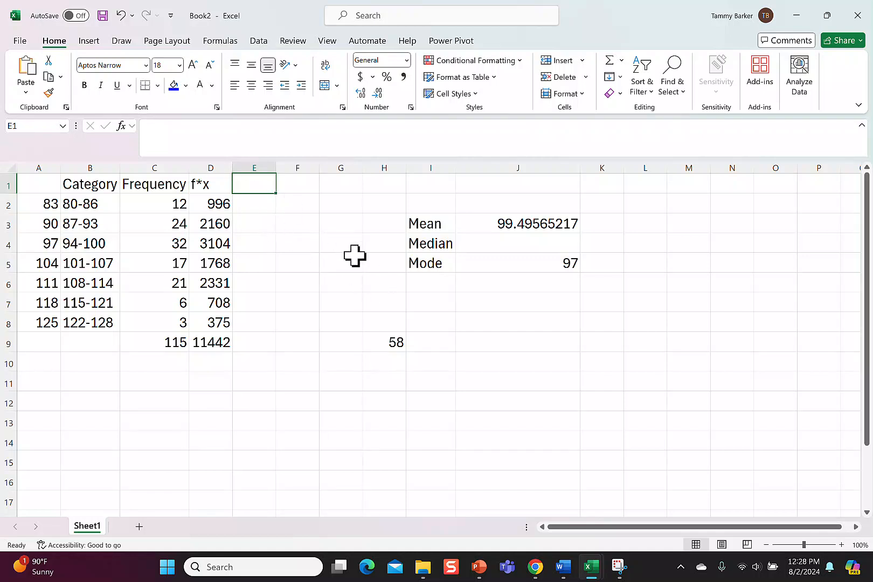
pyautogui.write('cumulta')
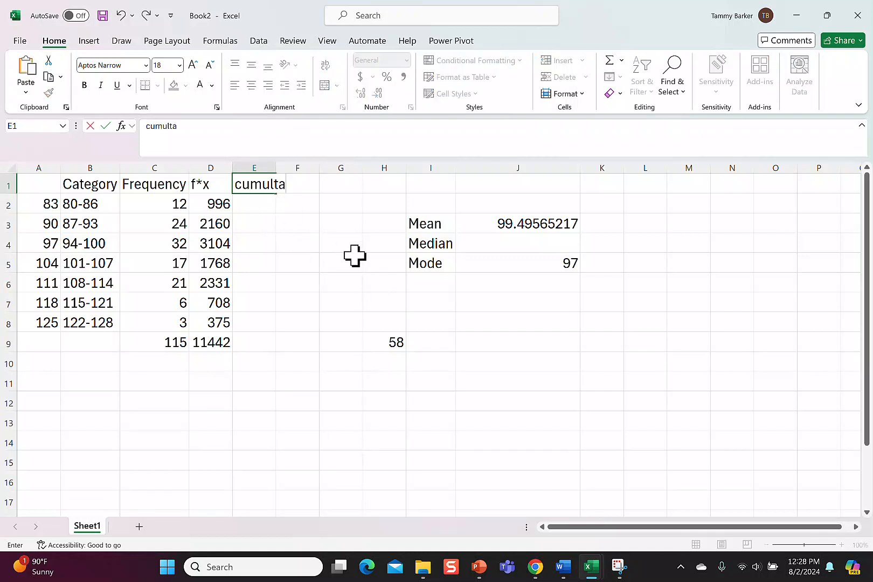
pyautogui.write('tive freq')
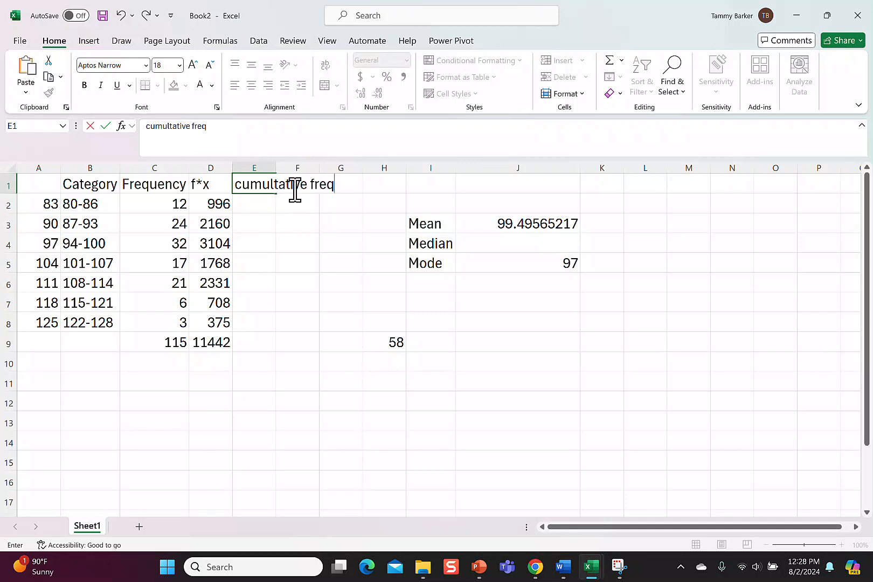
pyautogui.doubleClick(276, 167)
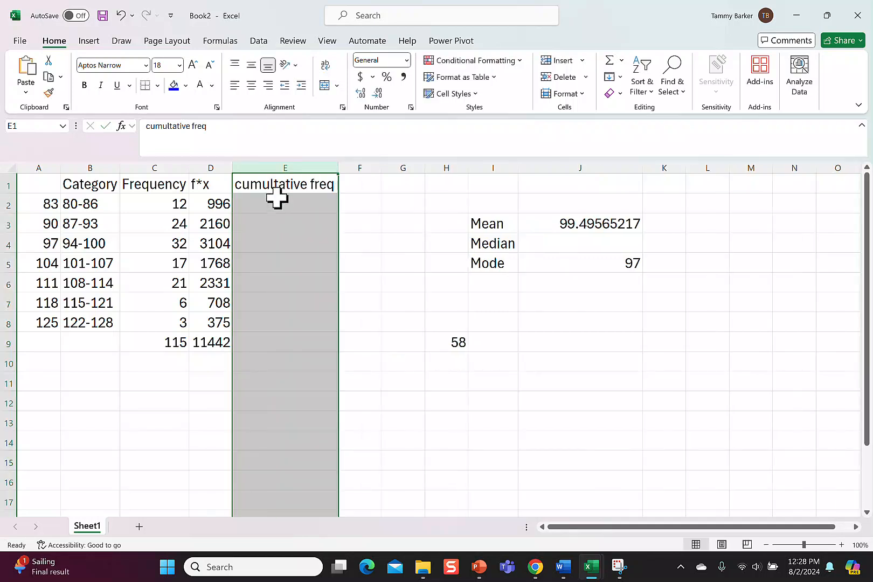
# Start the cumulative frequency column by entering =C2 in E2
pyautogui.click(279, 198)
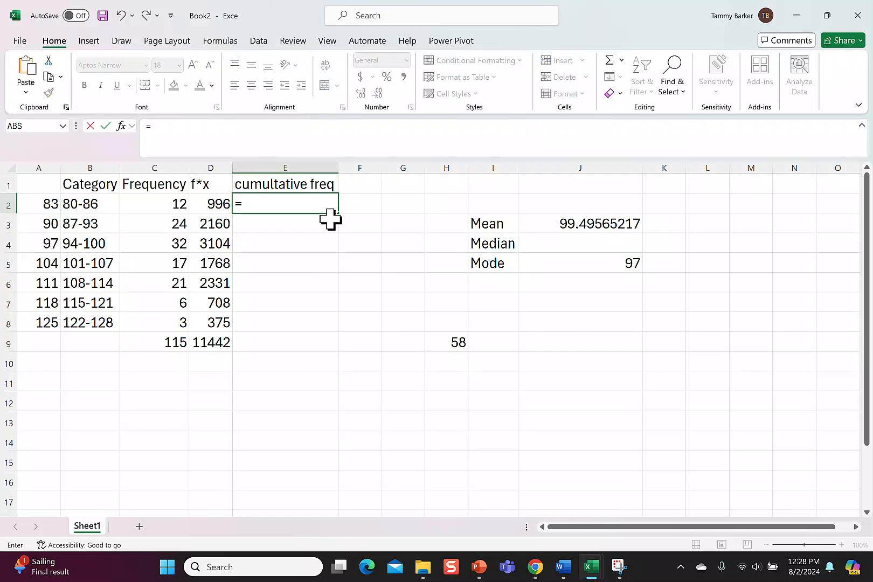
pyautogui.click(168, 204)
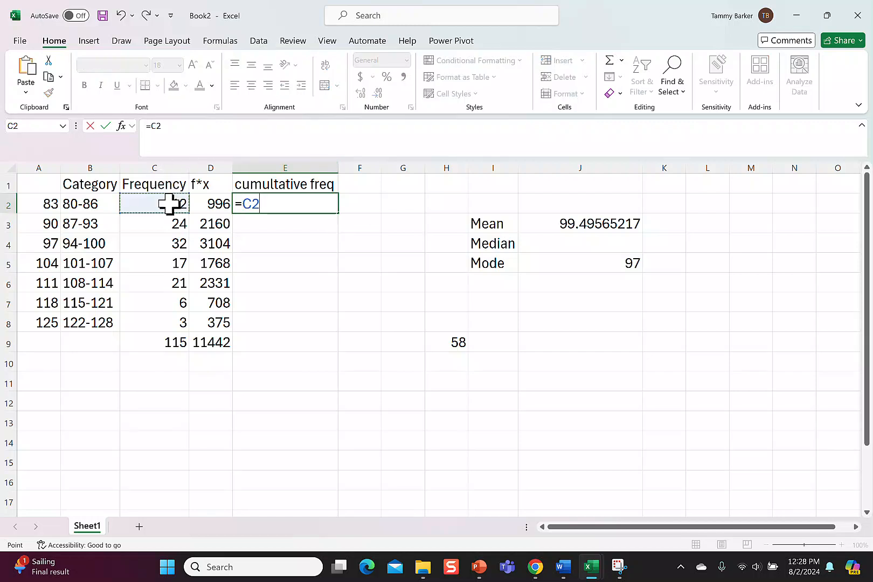
pyautogui.press('Return')
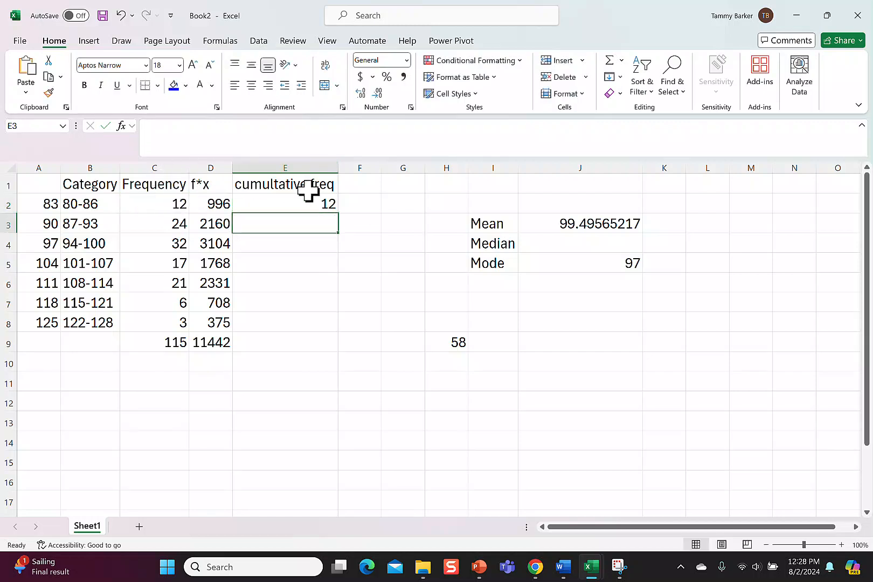
# Accumulate the remaining frequencies by entering =C3+E2 in E3 and filling it down to E8
pyautogui.write('=')
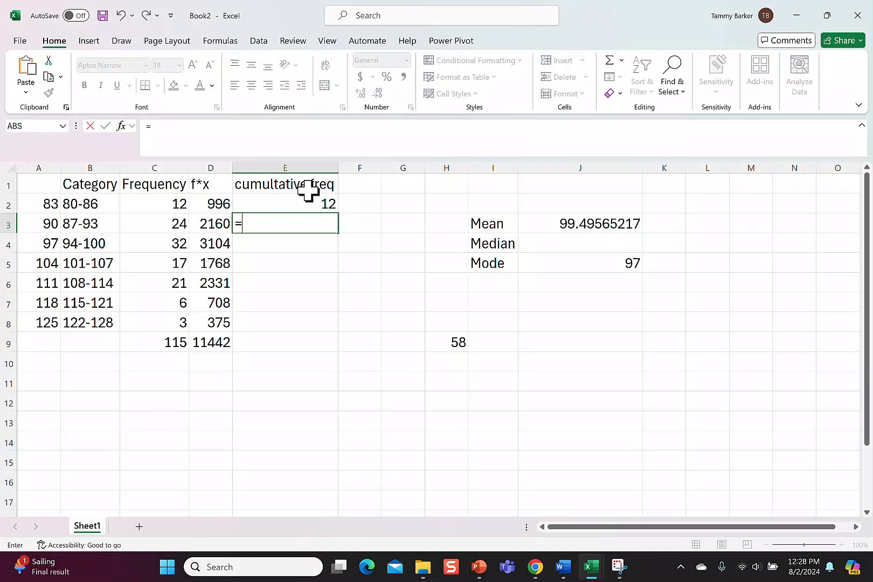
pyautogui.click(179, 225)
pyautogui.write('+')
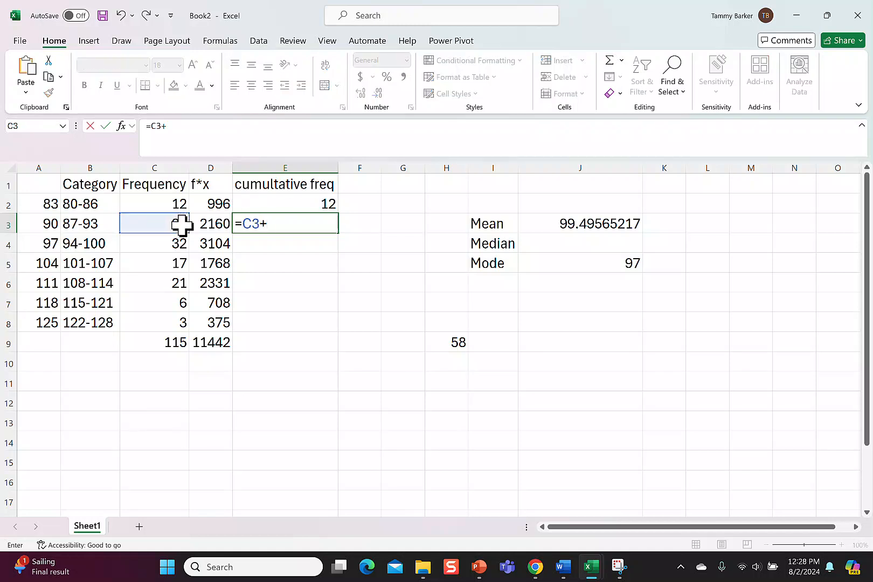
pyautogui.click(332, 202)
pyautogui.press('Return')
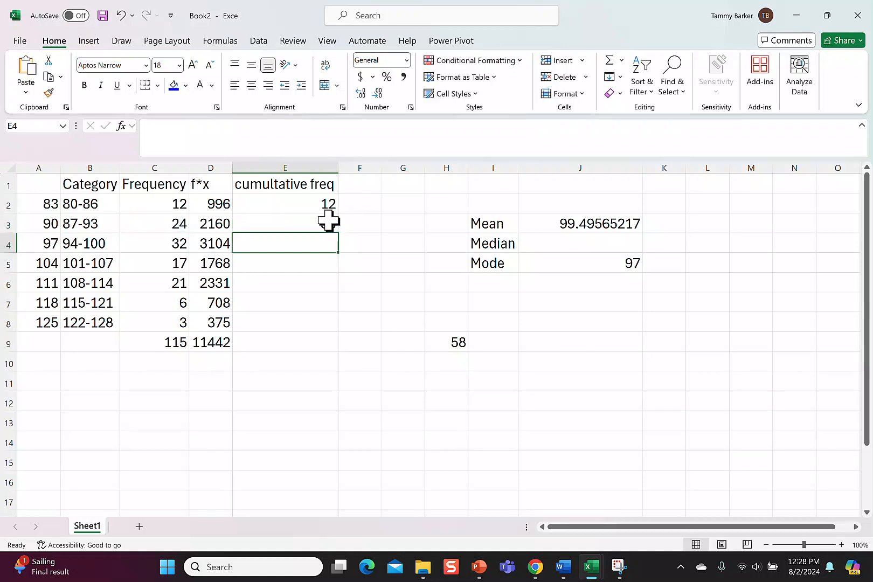
pyautogui.click(329, 221)
pyautogui.moveTo(341, 237); pyautogui.dragTo(342, 327)
# Compare the median position in H9 with the cumulative frequencies and select the 94-100 class row, A4:E4
pyautogui.click(452, 342)
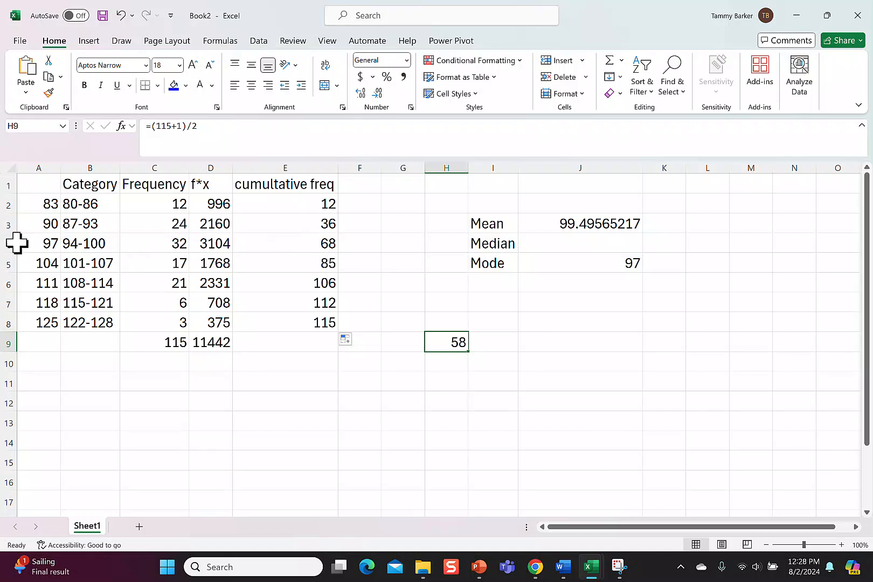
pyautogui.moveTo(39, 244); pyautogui.dragTo(322, 245)
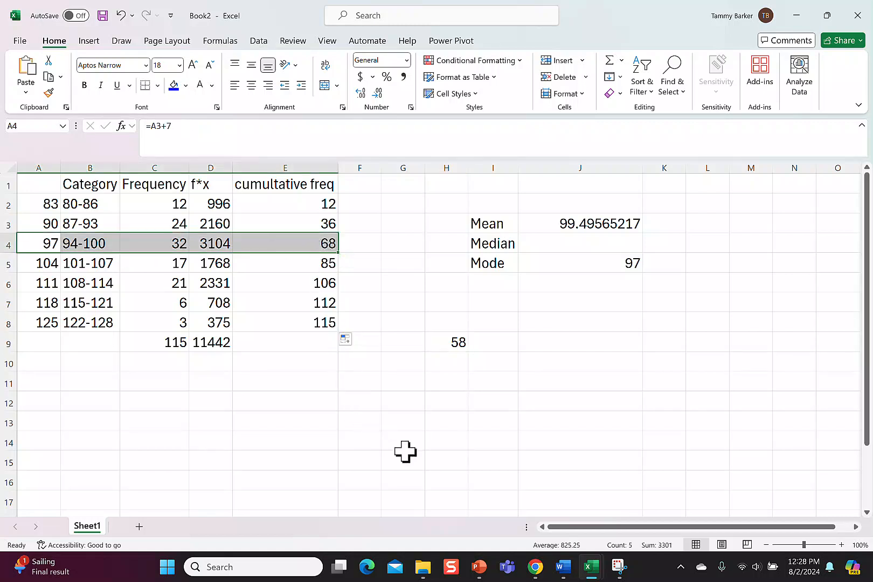